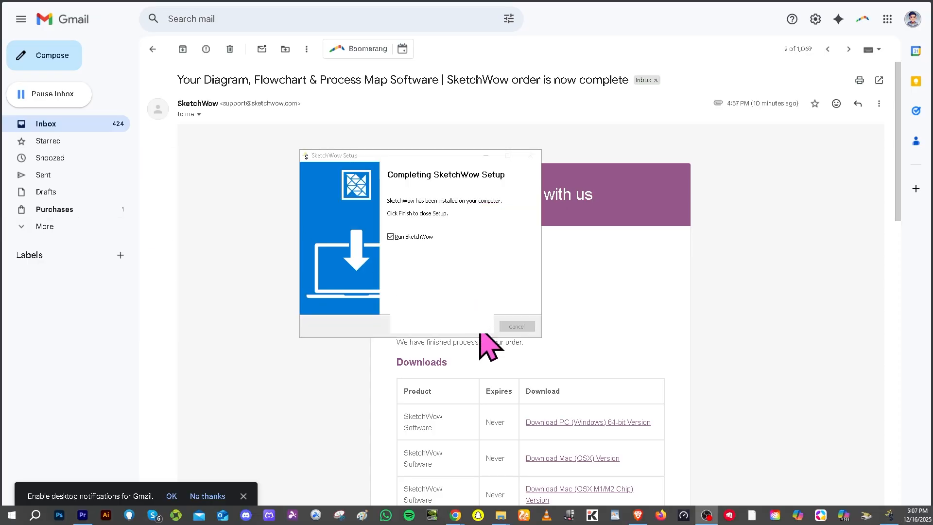
- Finish the SketchWow setup with the program launched and check the size options for a new blank document
{"action": "left_click", "coordinate": [486, 330]}
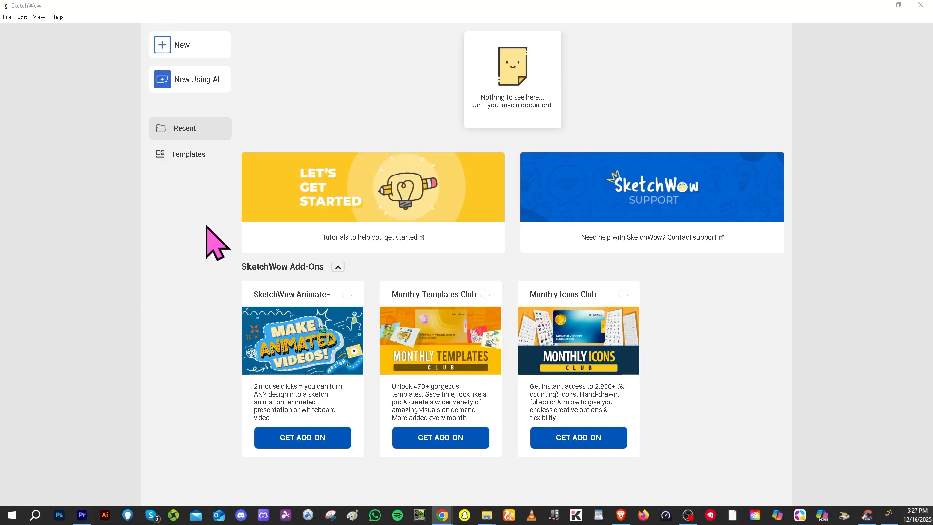
{"action": "left_click", "coordinate": [192, 48]}
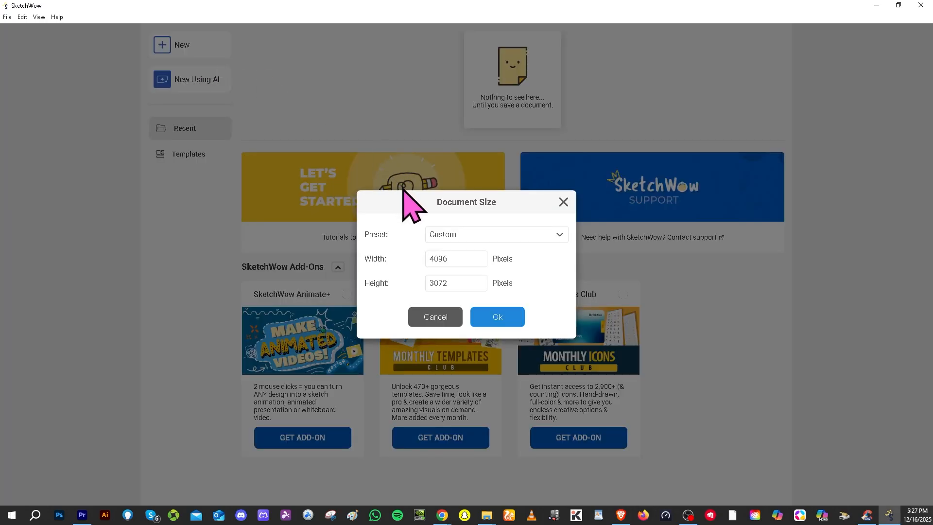
{"action": "left_click", "coordinate": [563, 201]}
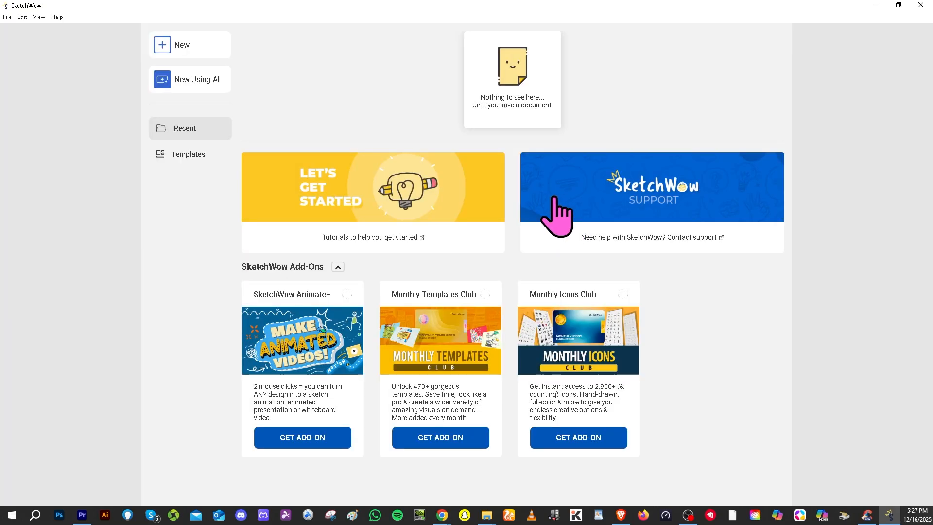
- Generate an AI flowchart from the prompt "What Is Sketchwow & How to Use It" and close the AI generator
{"action": "left_click", "coordinate": [208, 82]}
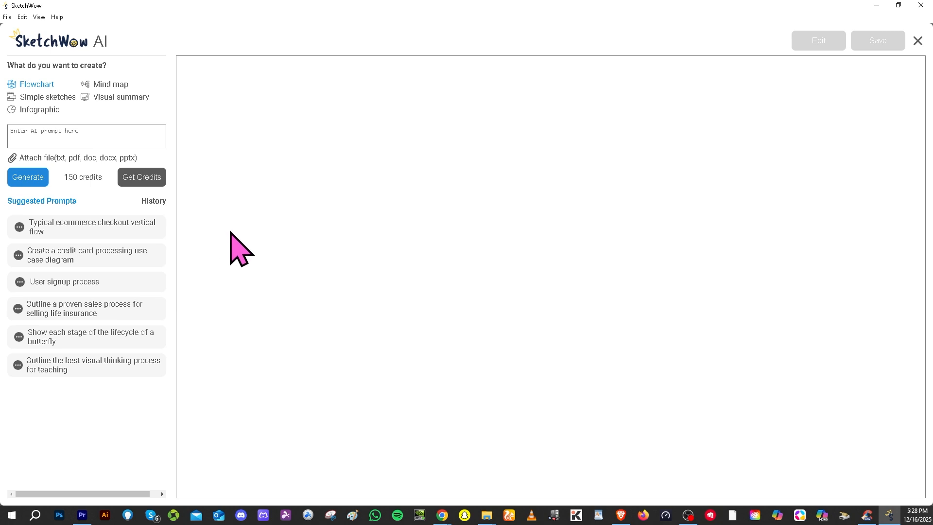
{"action": "left_click", "coordinate": [133, 134]}
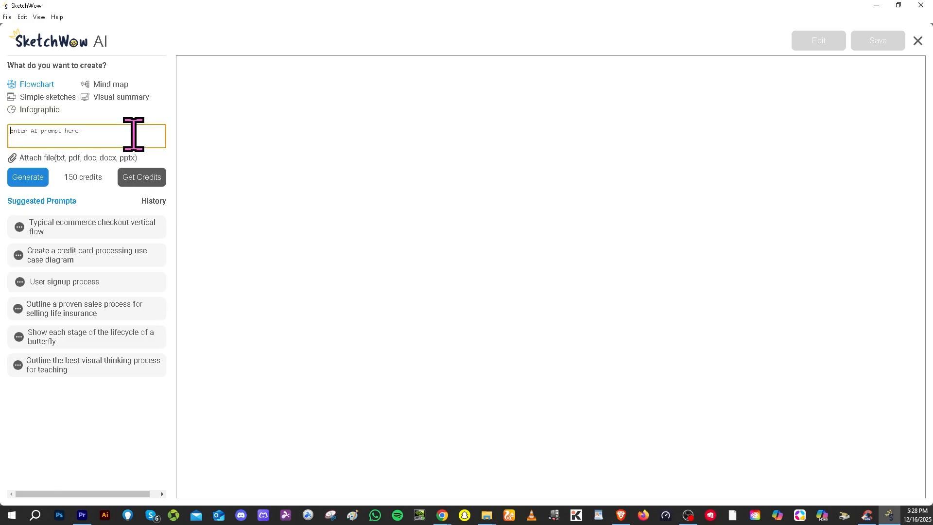
{"action": "type", "text": "What Is Sketchwow & How to Use It"}
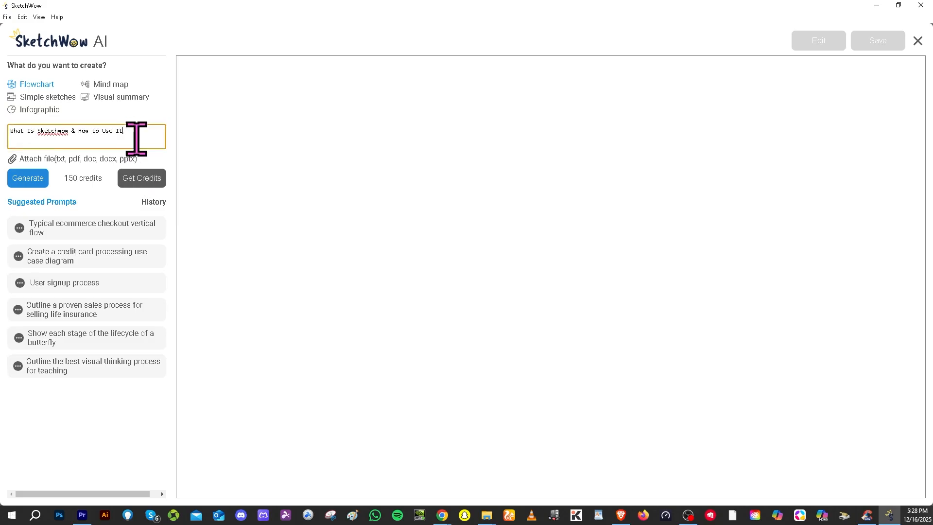
{"action": "left_click", "coordinate": [37, 180]}
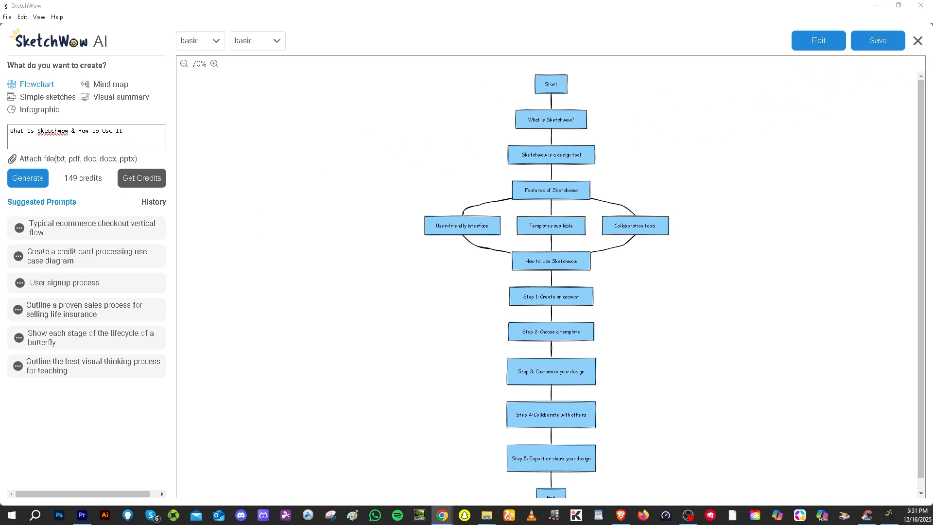
{"action": "left_click", "coordinate": [918, 41]}
{"action": "left_click", "coordinate": [537, 258]}
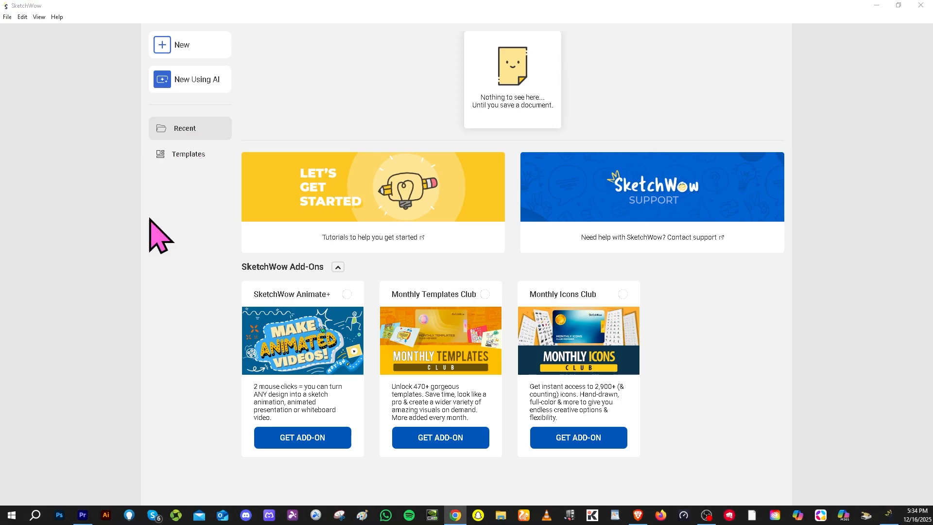
- Create a diagram from the SketchWow Tutorial template and skip the introductory tour
{"action": "left_click", "coordinate": [190, 154]}
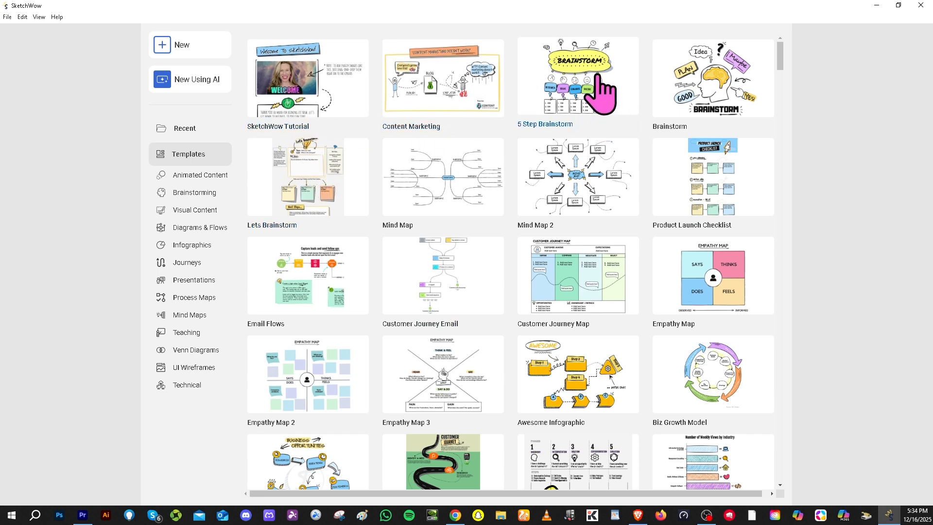
{"action": "mouse_move", "coordinate": [781, 58]}
{"action": "left_mouse_down"}
{"action": "mouse_move", "coordinate": [779, 117]}
{"action": "mouse_move", "coordinate": [780, 66]}
{"action": "left_mouse_up"}
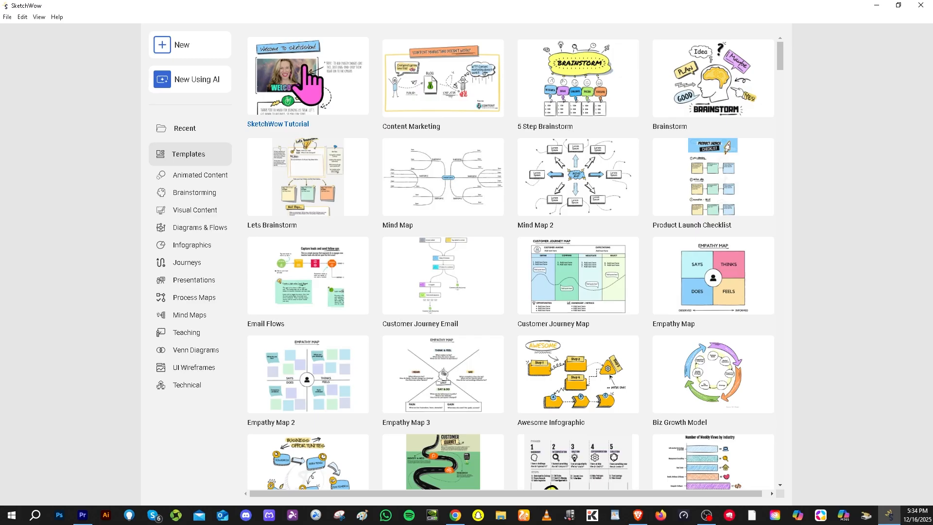
{"action": "left_click", "coordinate": [295, 68]}
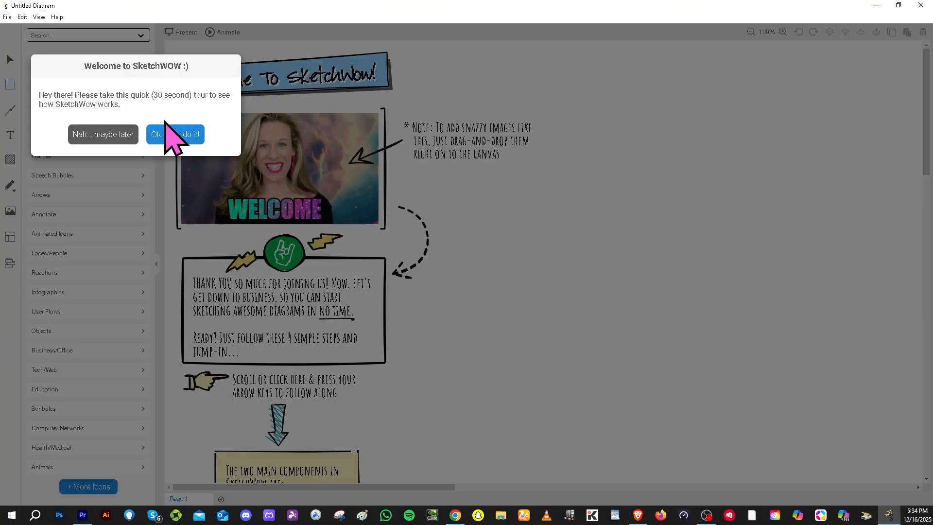
{"action": "left_click", "coordinate": [113, 137]}
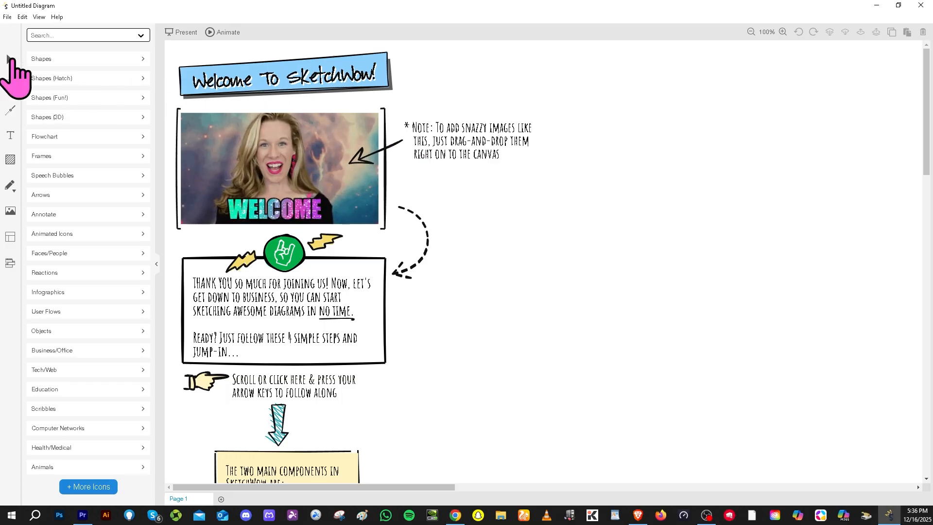
- Replace the title text on the blue banner with "What Is Sketchwow & How to Use It"
{"action": "left_click", "coordinate": [10, 60]}
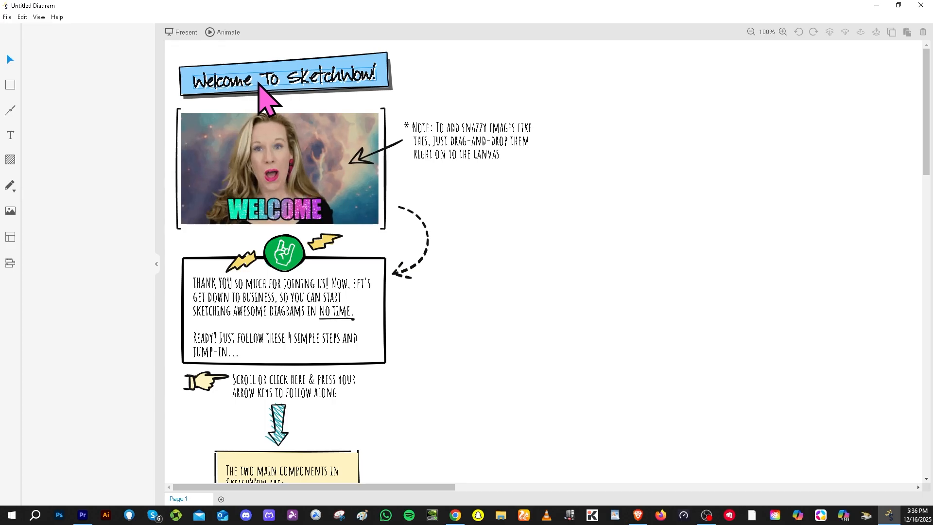
{"action": "left_click", "coordinate": [261, 82]}
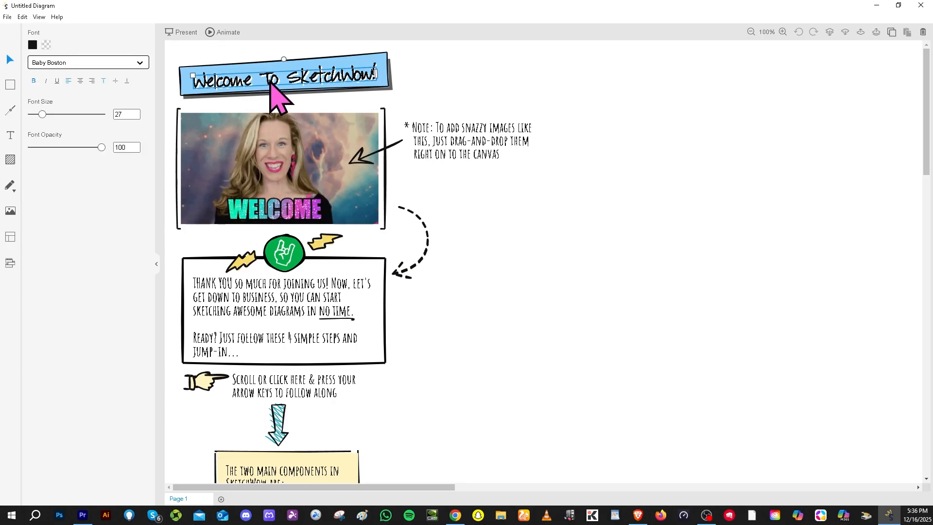
{"action": "double_click", "coordinate": [270, 83]}
{"action": "key", "text": "ctrl+a"}
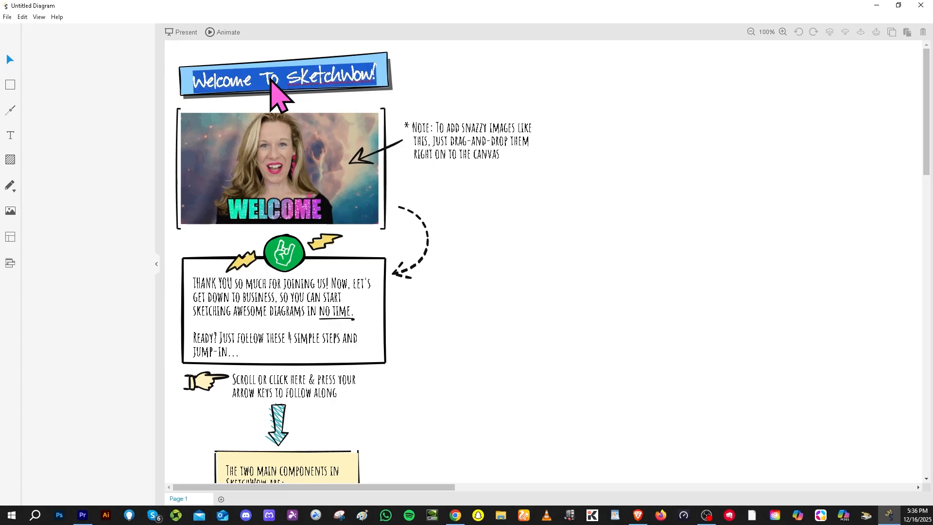
{"action": "type", "text": "What Is Sketchwow & How to Use It"}
{"action": "left_click", "coordinate": [336, 82]}
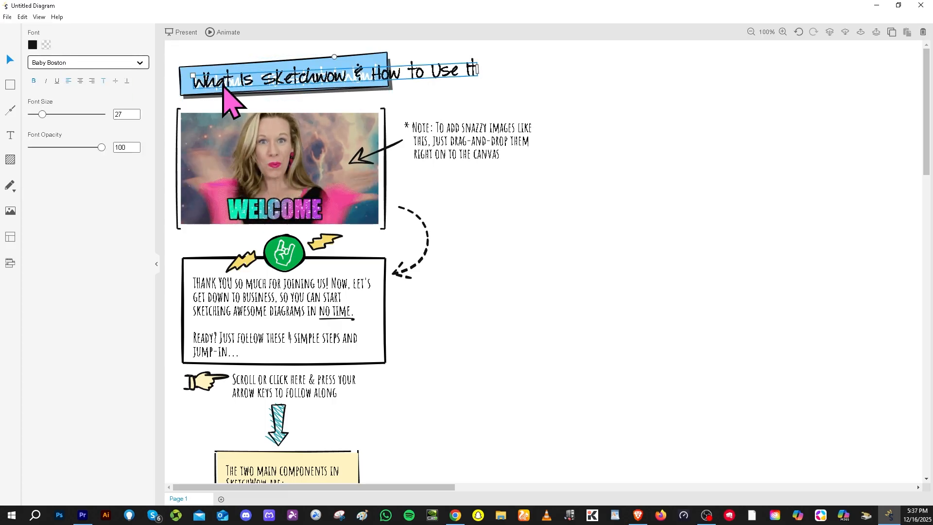
- Format the new title text in red with font size 46 and font opacity 67
{"action": "left_click", "coordinate": [32, 45]}
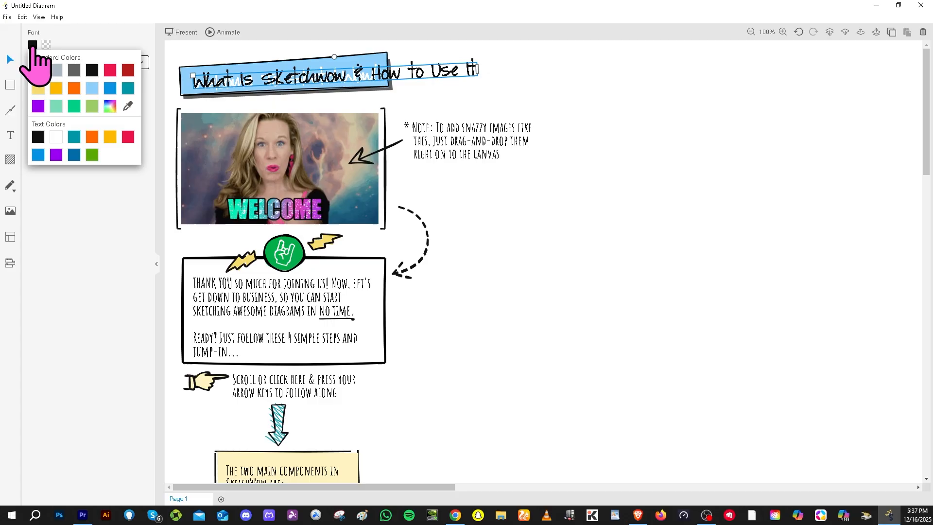
{"action": "left_click", "coordinate": [111, 70]}
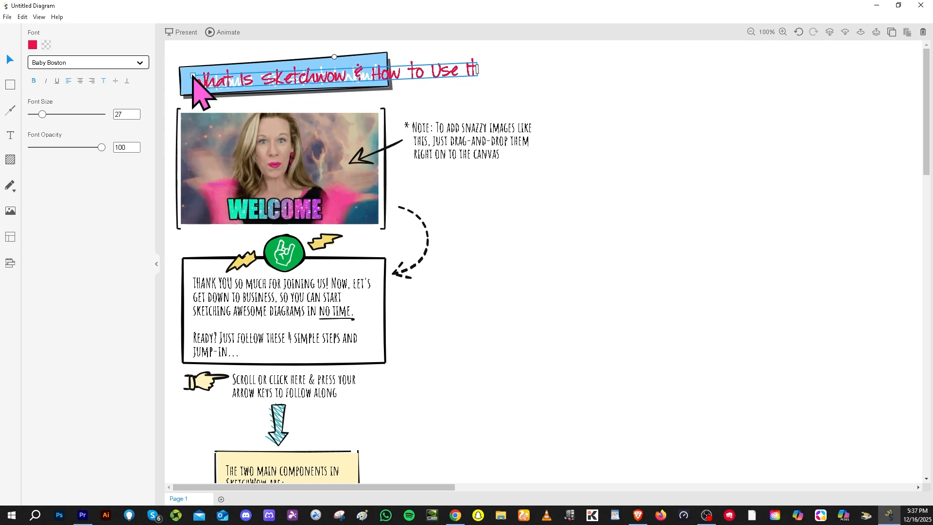
{"action": "left_click_drag", "start_coordinate": [193, 75], "coordinate": [181, 69]}
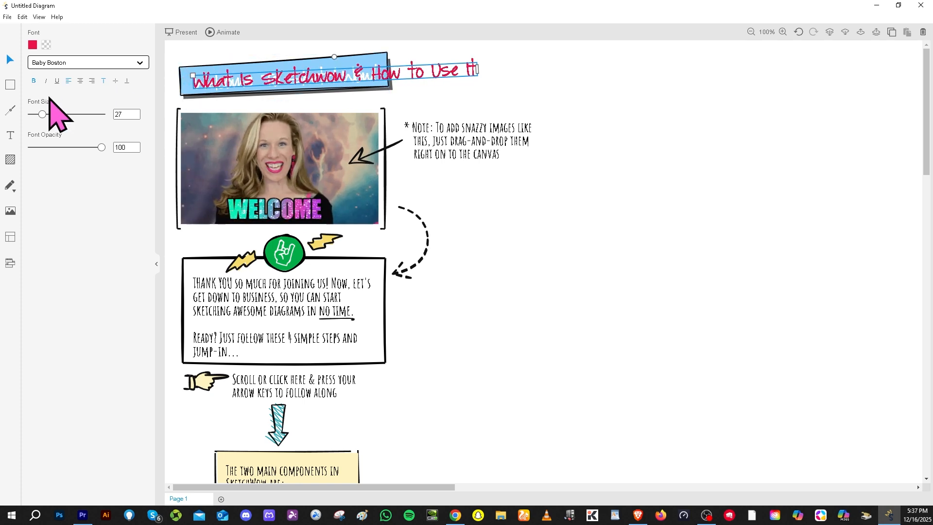
{"action": "mouse_move", "coordinate": [42, 114]}
{"action": "left_mouse_down"}
{"action": "mouse_move", "coordinate": [55, 115]}
{"action": "mouse_move", "coordinate": [45, 115]}
{"action": "left_mouse_up"}
{"action": "left_click_drag", "start_coordinate": [101, 147], "coordinate": [79, 147]}
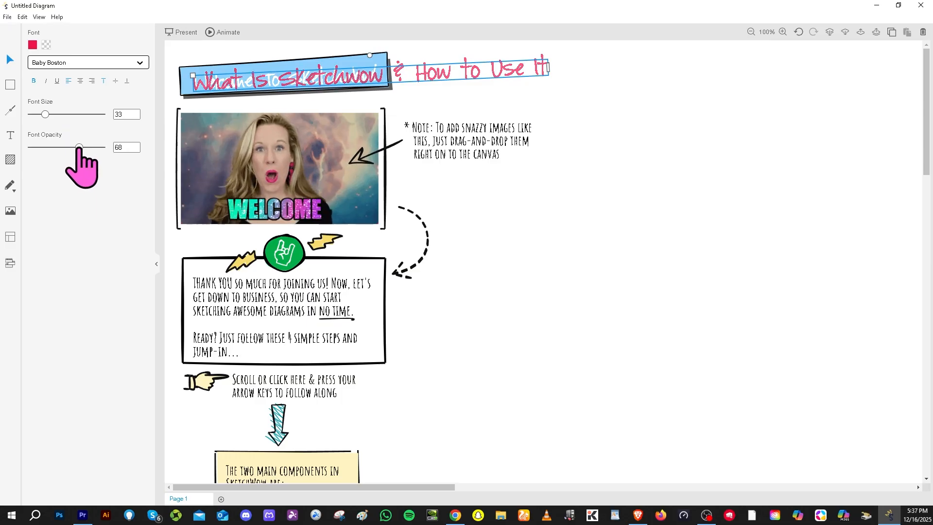
{"action": "left_click_drag", "start_coordinate": [45, 115], "coordinate": [52, 114]}
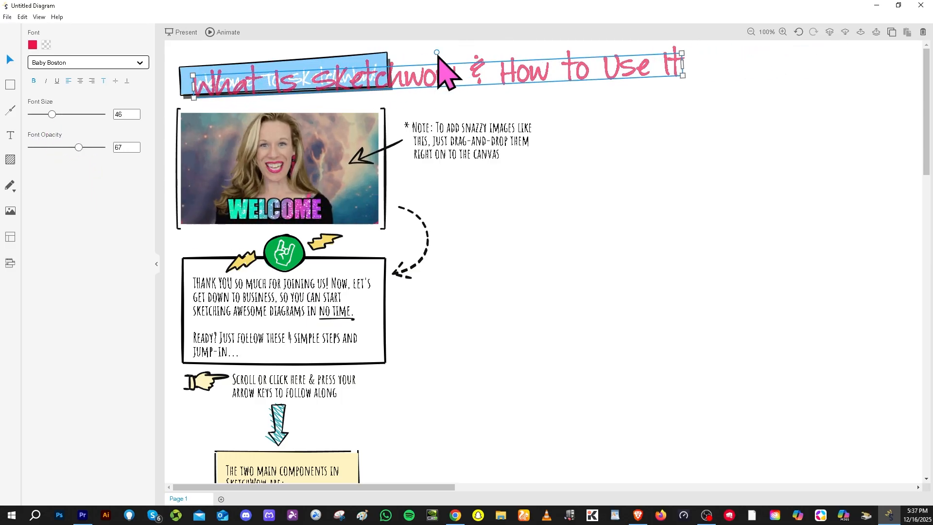
- Move the red title text off the blue banner to the empty area beside it, above the note
{"action": "left_click_drag", "start_coordinate": [437, 52], "coordinate": [439, 29]}
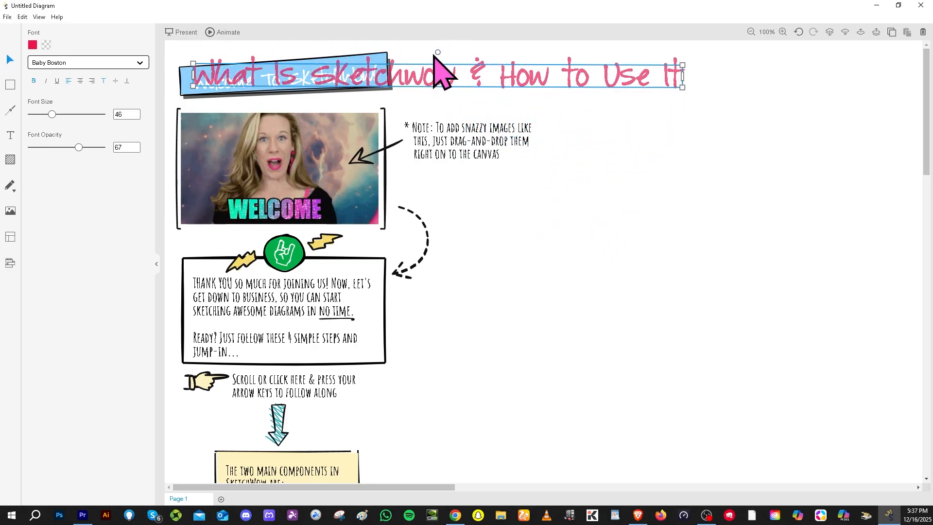
{"action": "left_click_drag", "start_coordinate": [439, 53], "coordinate": [620, 96]}
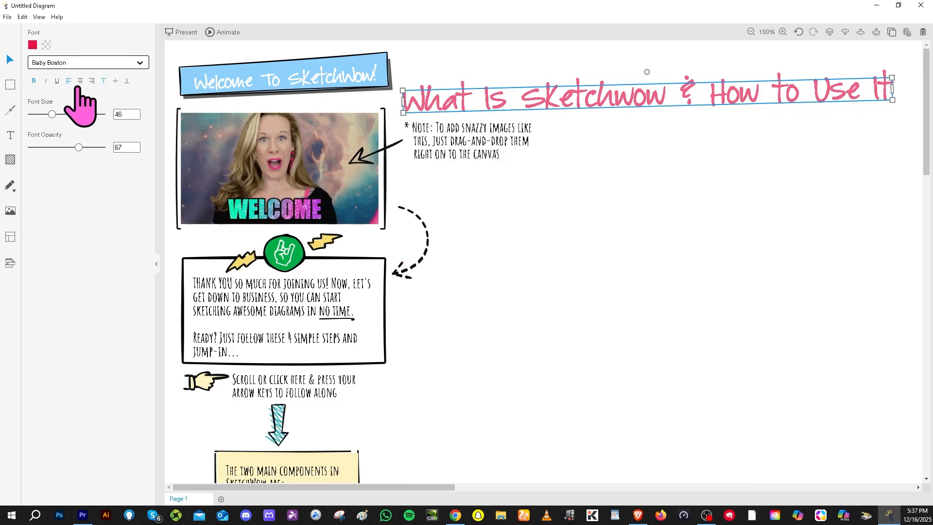
- Add the pocket-shaped frame from the Frames category to the empty canvas area below the red title
{"action": "left_click", "coordinate": [11, 84]}
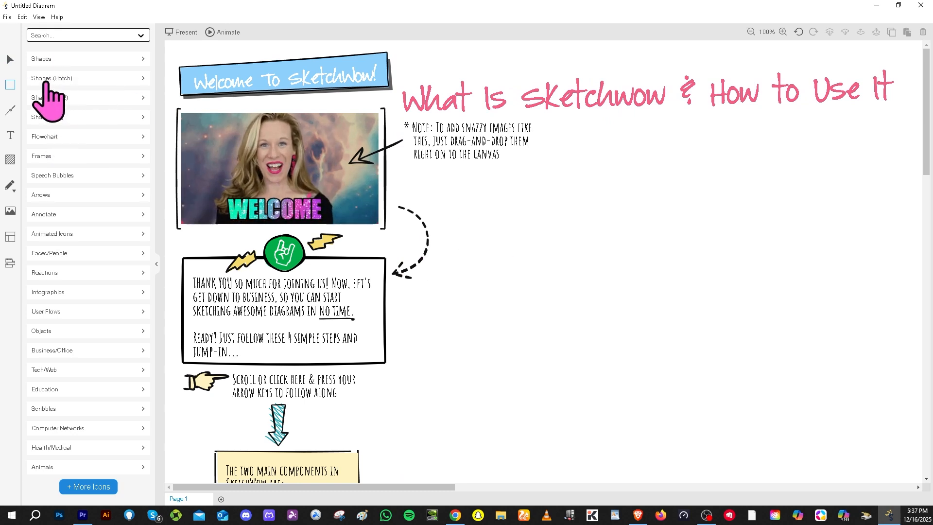
{"action": "left_click", "coordinate": [47, 156]}
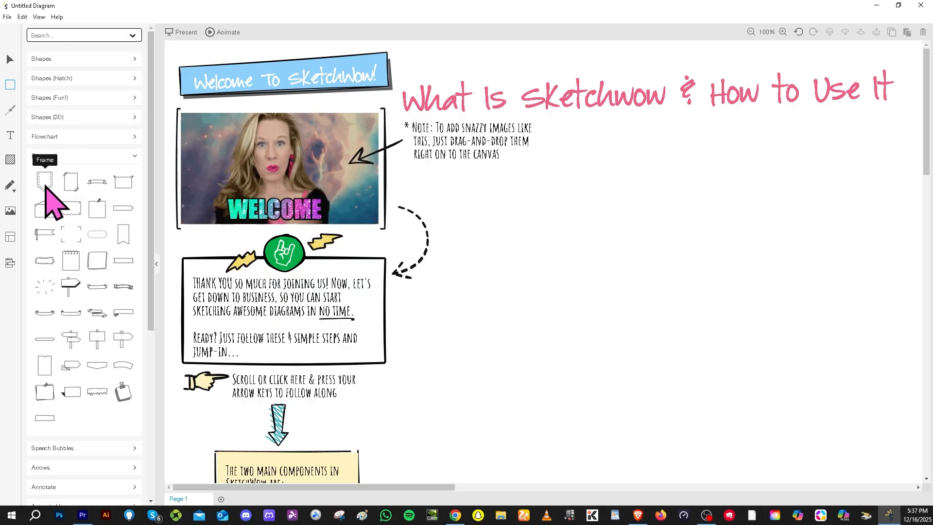
{"action": "mouse_move", "coordinate": [42, 180]}
{"action": "left_mouse_down"}
{"action": "mouse_move", "coordinate": [358, 240]}
{"action": "mouse_move", "coordinate": [509, 218]}
{"action": "mouse_move", "coordinate": [628, 344]}
{"action": "mouse_move", "coordinate": [687, 389]}
{"action": "left_mouse_up"}
{"action": "left_click_drag", "start_coordinate": [581, 179], "coordinate": [554, 199]}
{"action": "left_click", "coordinate": [574, 235]}
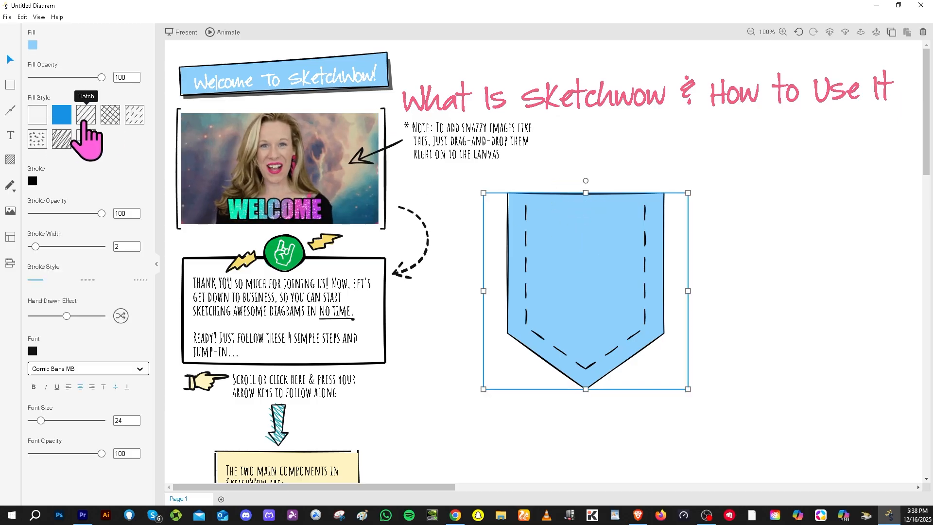
- Try the hatch and dashed fill styles on the pocket-shaped frame and settle on the dotted fill
{"action": "left_click", "coordinate": [82, 120]}
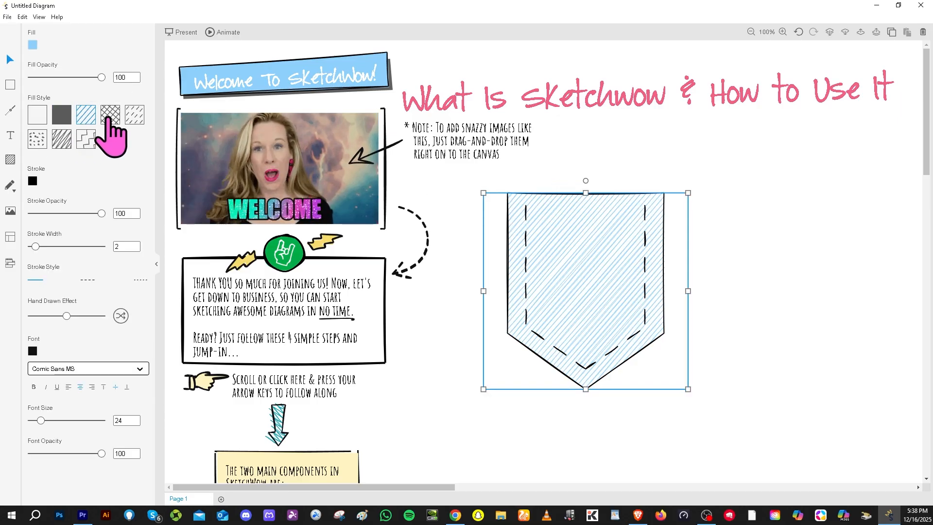
{"action": "left_click", "coordinate": [136, 121]}
{"action": "left_click", "coordinate": [37, 139]}
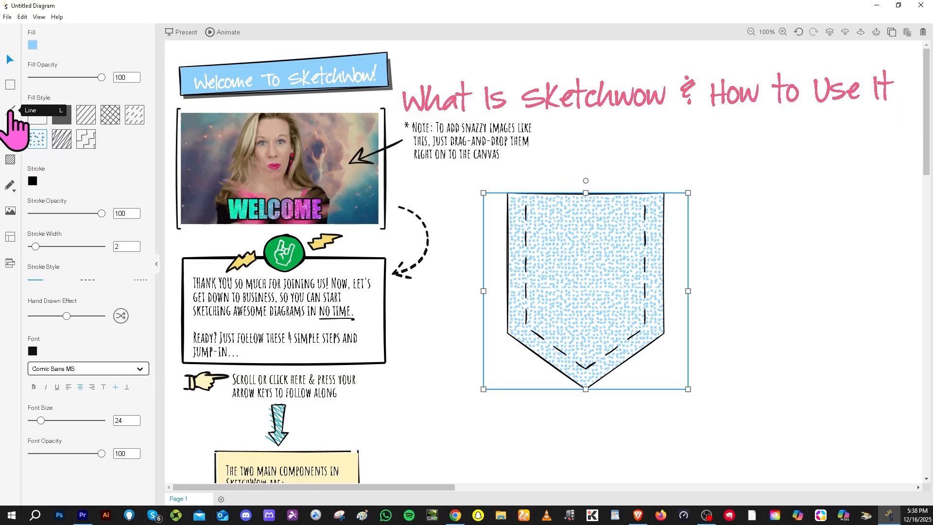
- Configure the Line tool with a stroke opacity of 60 and a stroke width of 11
{"action": "left_click", "coordinate": [11, 111]}
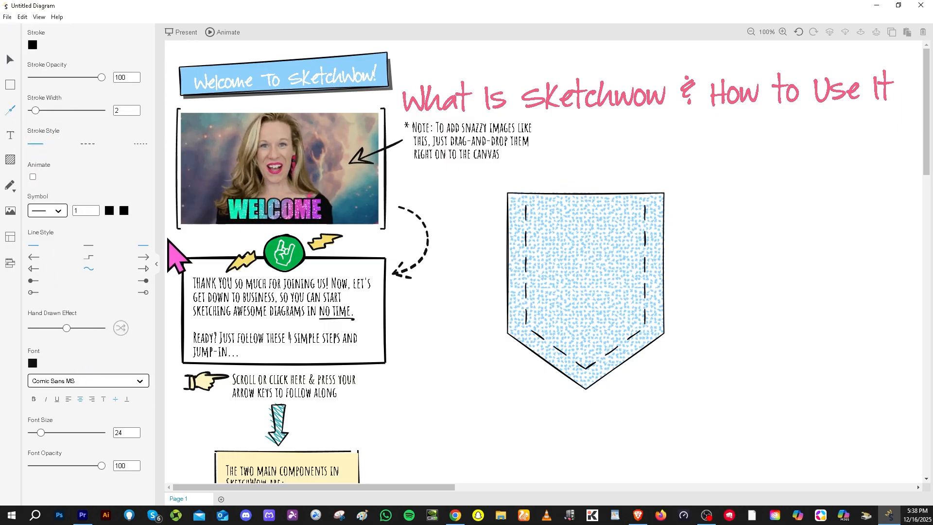
{"action": "left_click_drag", "start_coordinate": [35, 110], "coordinate": [46, 110]}
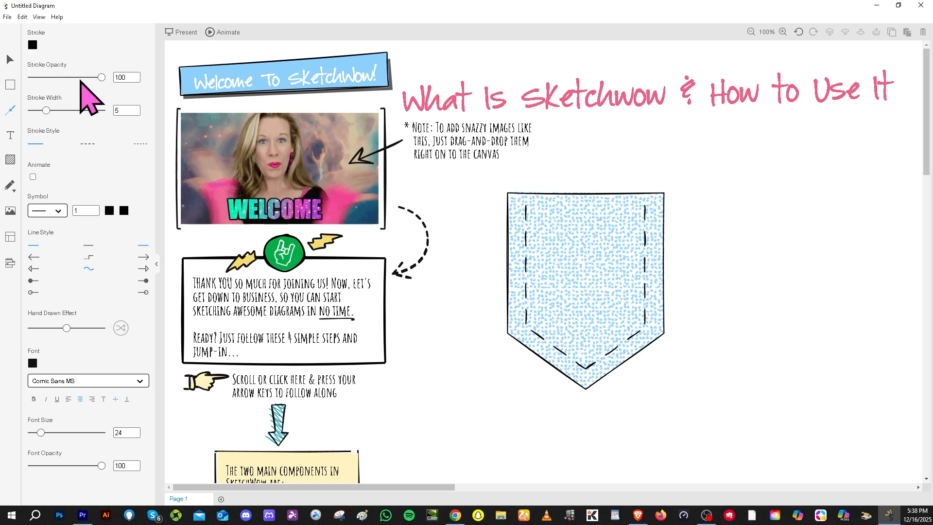
{"action": "left_click_drag", "start_coordinate": [101, 77], "coordinate": [74, 77]}
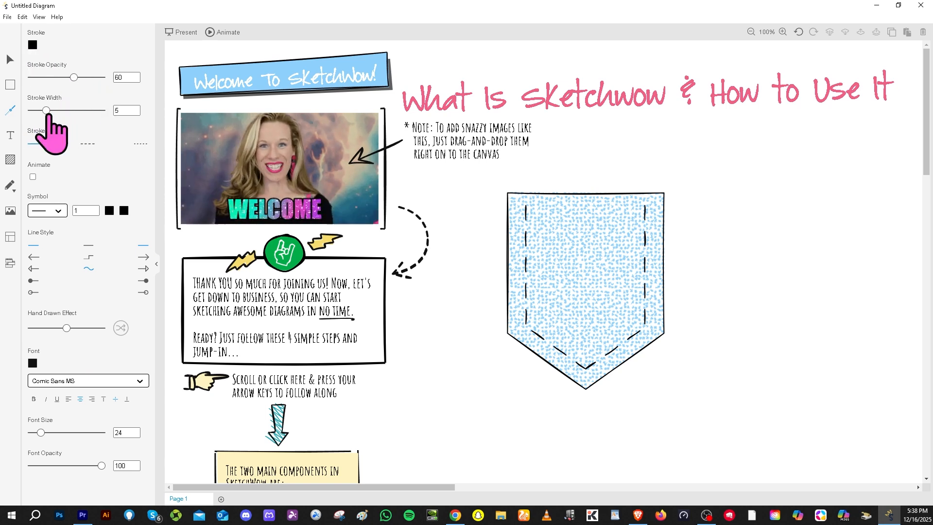
{"action": "mouse_move", "coordinate": [46, 110]}
{"action": "left_mouse_down"}
{"action": "mouse_move", "coordinate": [91, 110]}
{"action": "mouse_move", "coordinate": [68, 110]}
{"action": "left_mouse_up"}
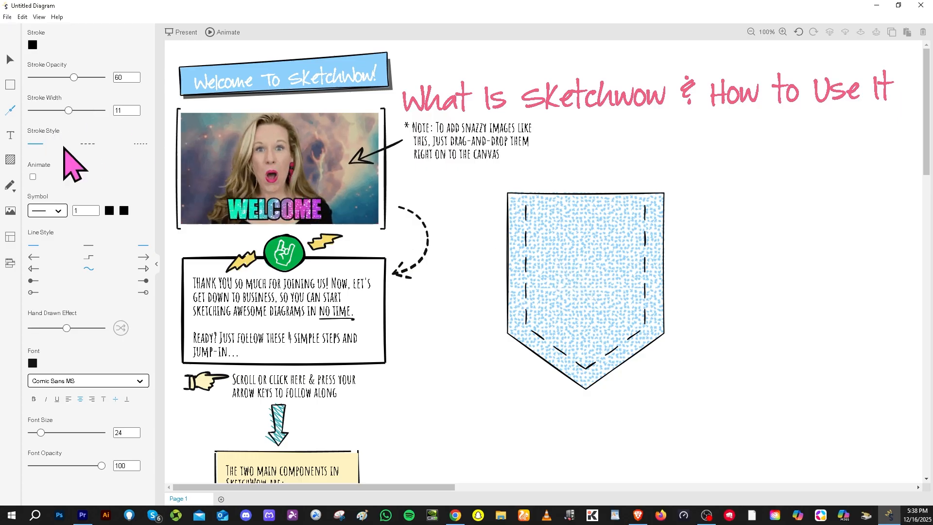
- Replace the note about adding snazzy images with the text "What Is Sketchwow & How to Use It"
{"action": "left_click", "coordinate": [11, 137]}
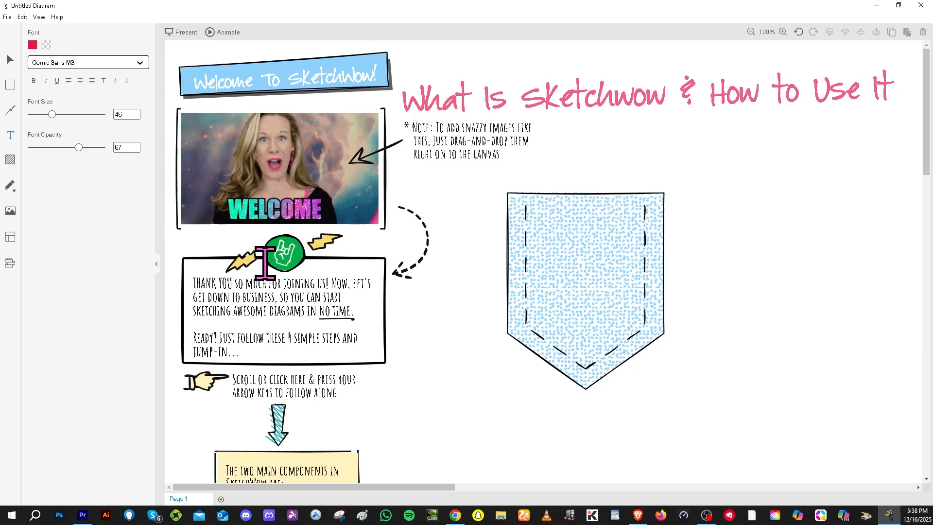
{"action": "scroll", "coordinate": [265, 262], "scroll_direction": "down", "scroll_amount": 1}
{"action": "double_click", "coordinate": [454, 88]}
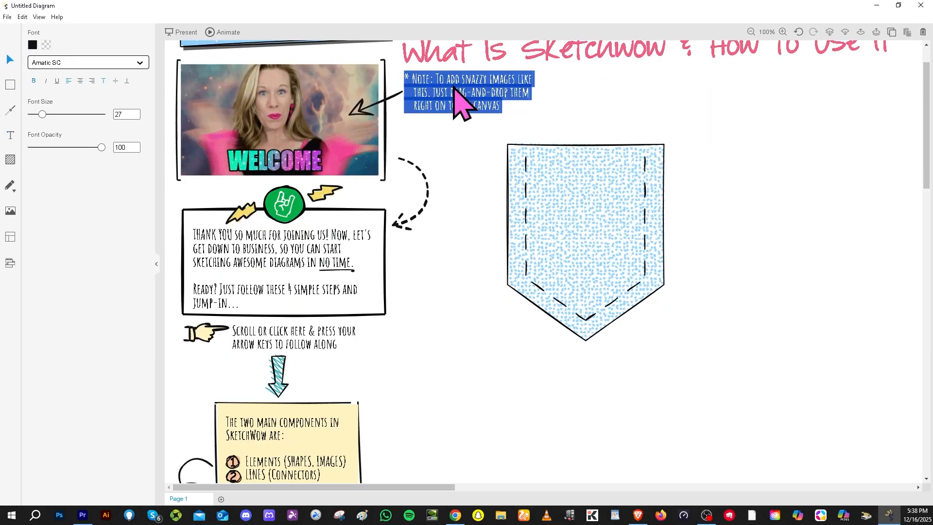
{"action": "type", "text": "What Is SketchWow & How to Use It"}
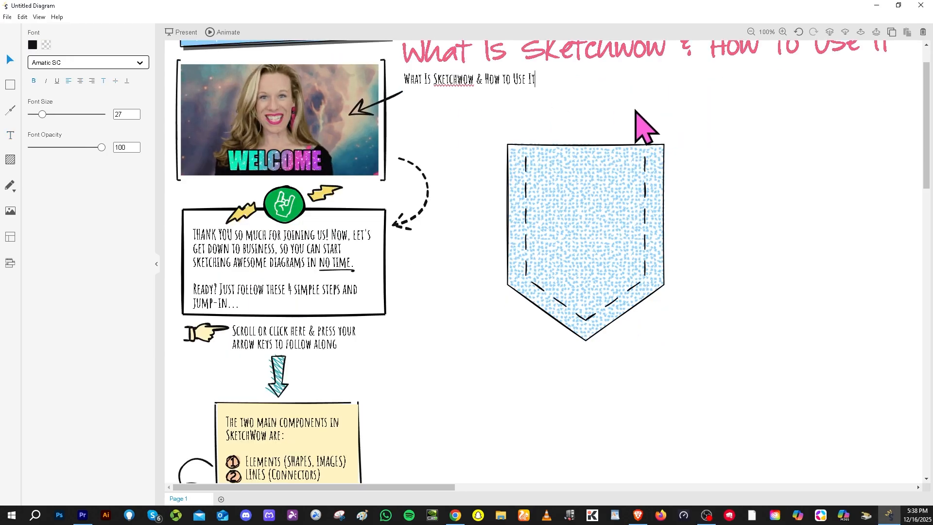
- Try the blue and purple background images and set the yellow-orange wave image as the page background
{"action": "left_click", "coordinate": [10, 161]}
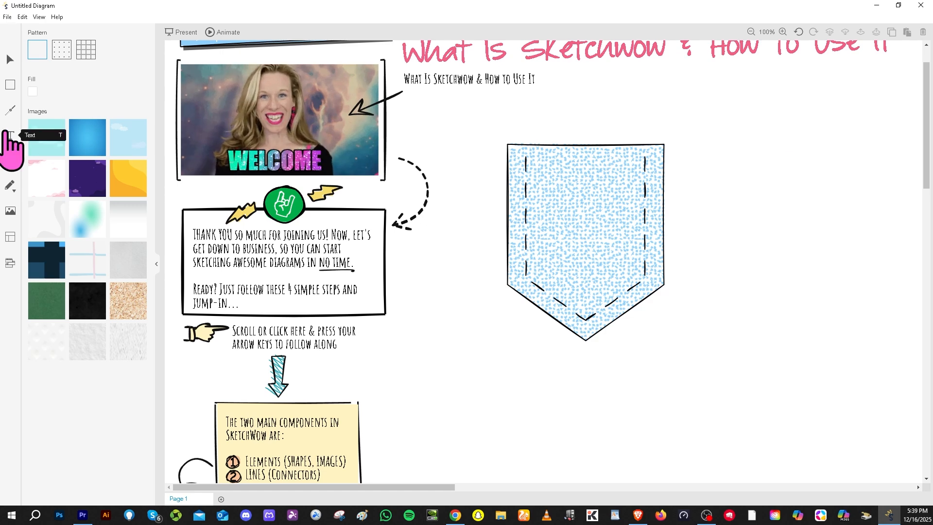
{"action": "left_click", "coordinate": [51, 141]}
{"action": "left_click", "coordinate": [95, 113]}
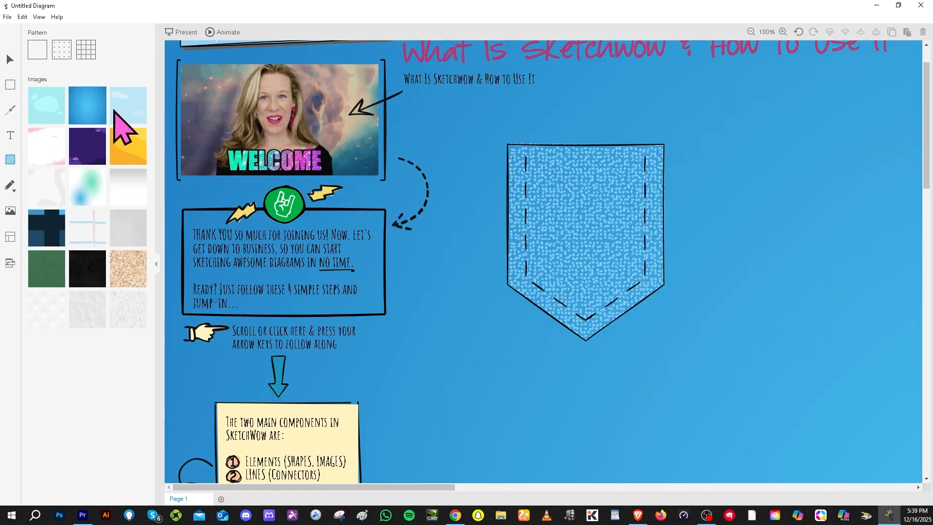
{"action": "left_click", "coordinate": [126, 109]}
{"action": "left_click", "coordinate": [129, 152]}
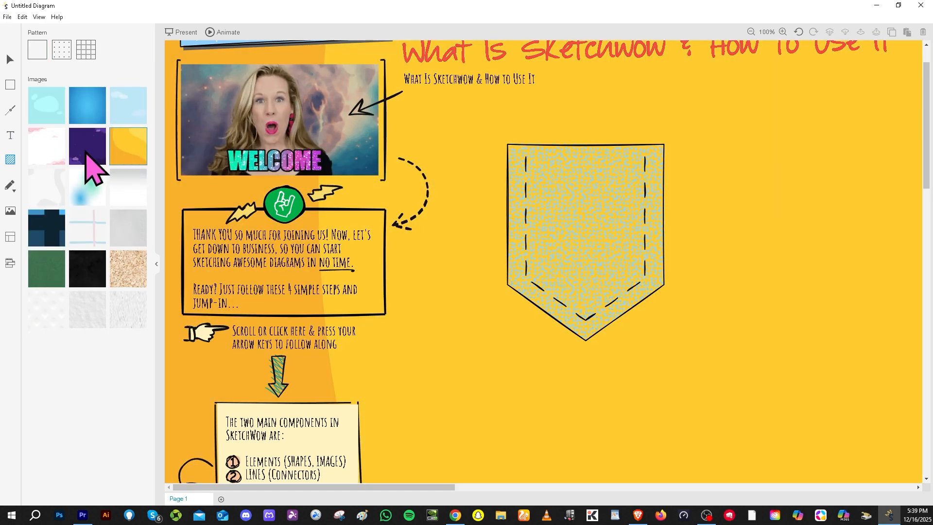
{"action": "left_click", "coordinate": [88, 159]}
{"action": "left_click", "coordinate": [135, 160]}
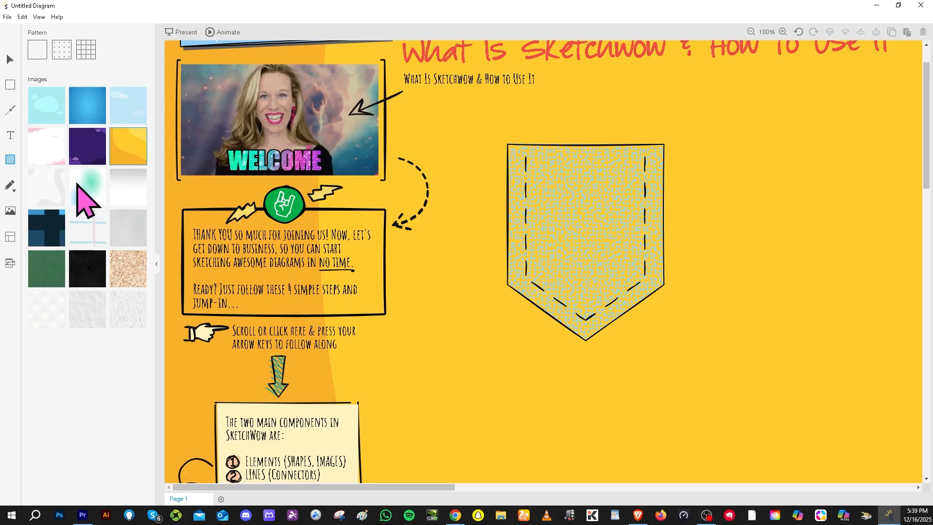
- Try the grid and dots patterns on the page background, and return to the yellow-orange wave image
{"action": "left_click", "coordinate": [85, 49]}
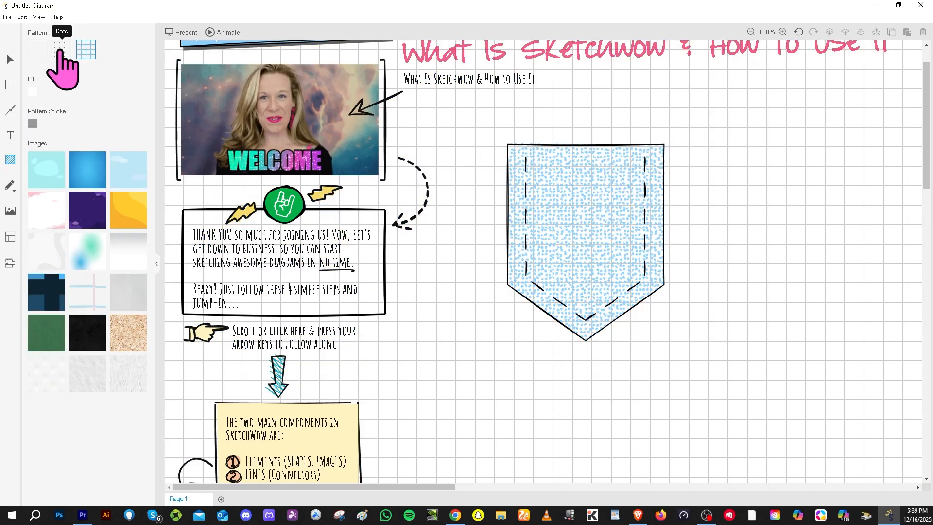
{"action": "left_click", "coordinate": [60, 51]}
{"action": "left_click", "coordinate": [128, 213]}
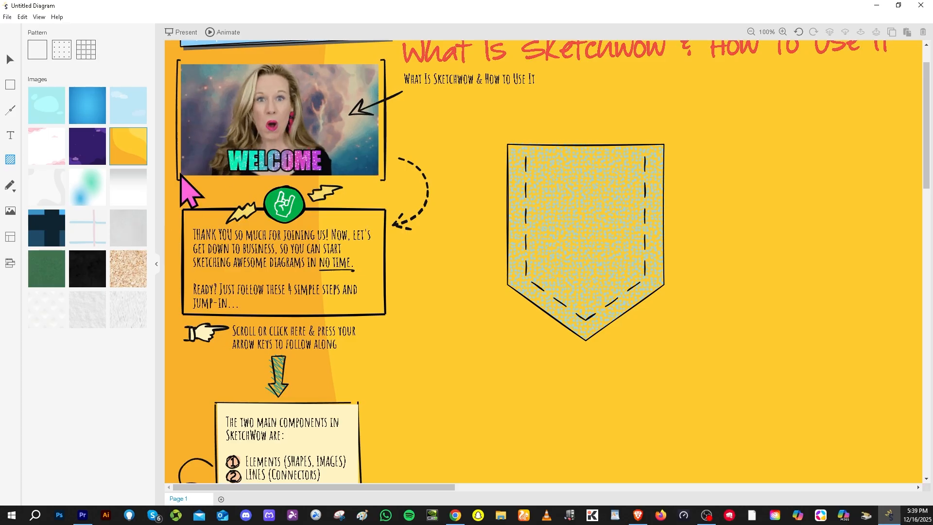
- Draw a thin, slightly curved freehand stroke beside the pocket-shaped frame and set the drawing stroke width to 10
{"action": "left_click", "coordinate": [10, 186]}
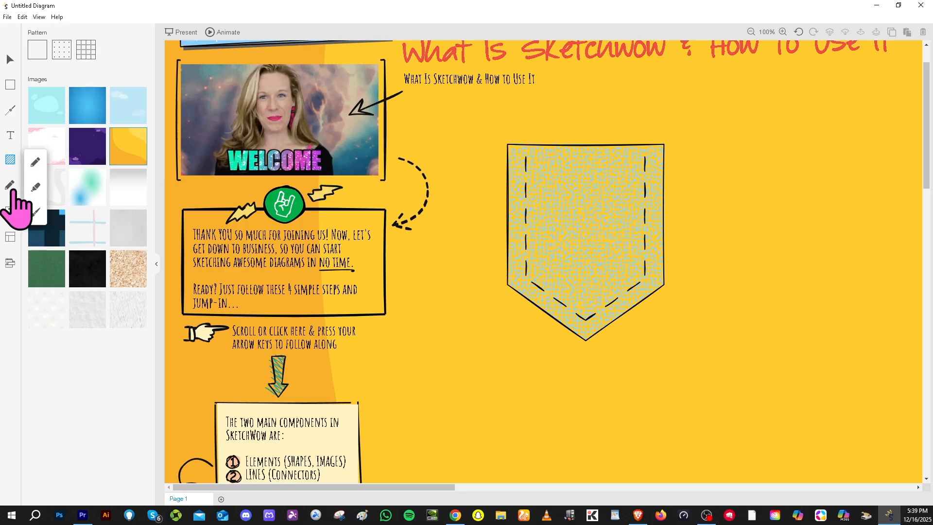
{"action": "left_click", "coordinate": [39, 189]}
{"action": "left_click_drag", "start_coordinate": [698, 106], "coordinate": [711, 204]}
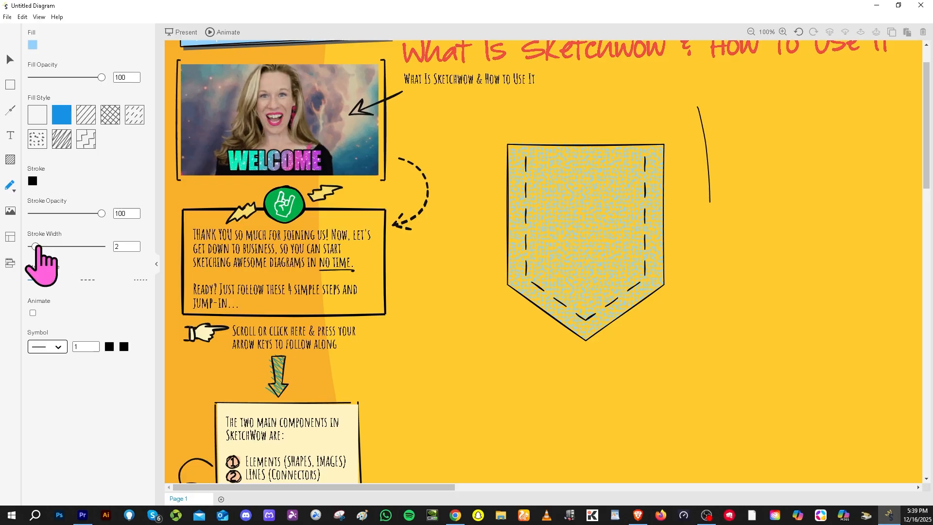
{"action": "left_click_drag", "start_coordinate": [36, 247], "coordinate": [65, 246]}
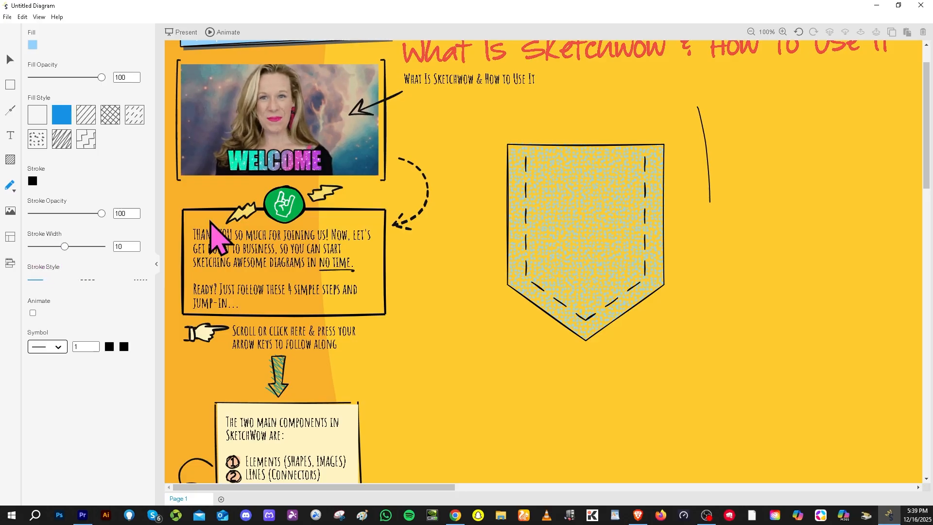
- Handwrite "Sketch Wow" in thick black freehand strokes, with the first word above the pocket-shaped frame and the second to its right
{"action": "mouse_move", "coordinate": [565, 99]}
{"action": "left_mouse_down"}
{"action": "mouse_move", "coordinate": [538, 137]}
{"action": "mouse_move", "coordinate": [491, 130]}
{"action": "mouse_move", "coordinate": [578, 127]}
{"action": "left_mouse_up"}
{"action": "mouse_move", "coordinate": [599, 97]}
{"action": "left_mouse_down"}
{"action": "mouse_move", "coordinate": [580, 116]}
{"action": "mouse_move", "coordinate": [589, 141]}
{"action": "mouse_move", "coordinate": [652, 121]}
{"action": "mouse_move", "coordinate": [660, 132]}
{"action": "left_mouse_up"}
{"action": "left_click_drag", "start_coordinate": [664, 87], "coordinate": [693, 135]}
{"action": "left_click_drag", "start_coordinate": [663, 109], "coordinate": [703, 110]}
{"action": "mouse_move", "coordinate": [770, 100]}
{"action": "left_mouse_down"}
{"action": "mouse_move", "coordinate": [728, 121]}
{"action": "mouse_move", "coordinate": [773, 129]}
{"action": "left_mouse_up"}
{"action": "mouse_move", "coordinate": [775, 78]}
{"action": "left_mouse_down"}
{"action": "mouse_move", "coordinate": [788, 128]}
{"action": "mouse_move", "coordinate": [784, 108]}
{"action": "mouse_move", "coordinate": [806, 99]}
{"action": "mouse_move", "coordinate": [833, 136]}
{"action": "left_mouse_up"}
{"action": "mouse_move", "coordinate": [685, 186]}
{"action": "left_mouse_down"}
{"action": "mouse_move", "coordinate": [716, 231]}
{"action": "mouse_move", "coordinate": [746, 220]}
{"action": "mouse_move", "coordinate": [756, 180]}
{"action": "mouse_move", "coordinate": [787, 229]}
{"action": "mouse_move", "coordinate": [811, 232]}
{"action": "mouse_move", "coordinate": [810, 202]}
{"action": "mouse_move", "coordinate": [839, 188]}
{"action": "left_mouse_up"}
{"action": "left_click_drag", "start_coordinate": [840, 156], "coordinate": [844, 223]}
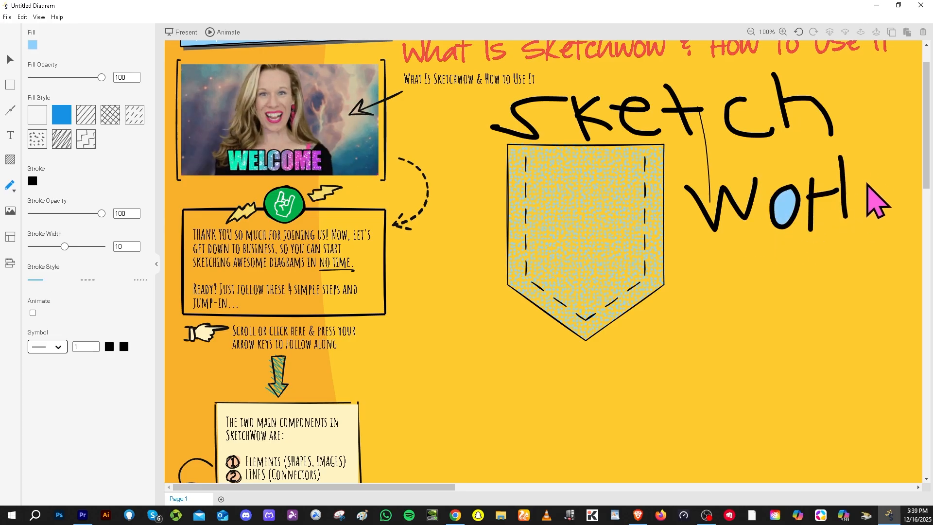
{"action": "left_click_drag", "start_coordinate": [875, 171], "coordinate": [843, 193]}
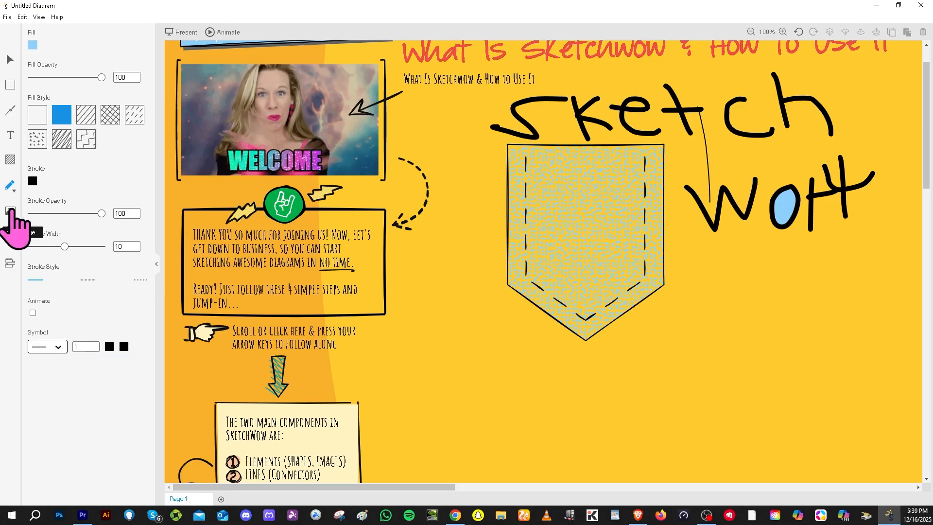
- Insert the round cartoon avatar image, shrink it to about half its size and place it over the pocket-shaped frame
{"action": "left_click", "coordinate": [11, 211]}
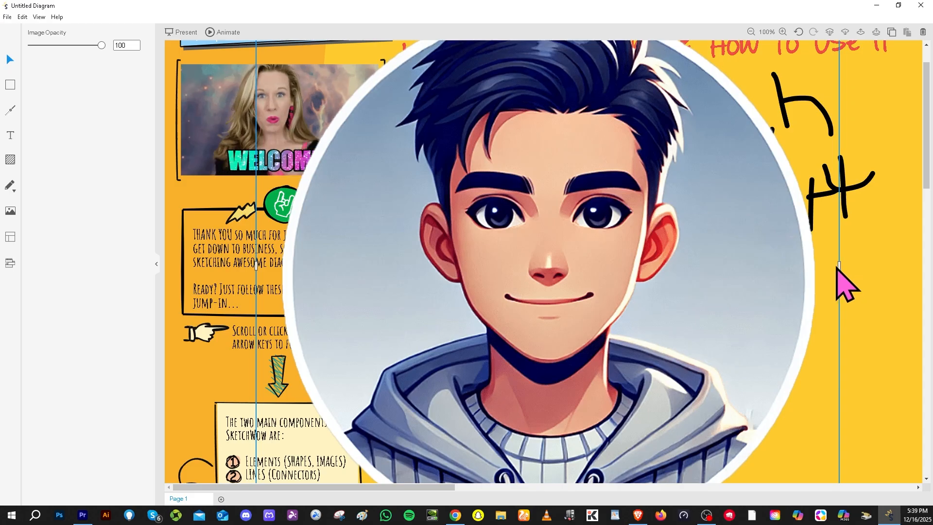
{"action": "left_click_drag", "start_coordinate": [837, 267], "coordinate": [816, 398]}
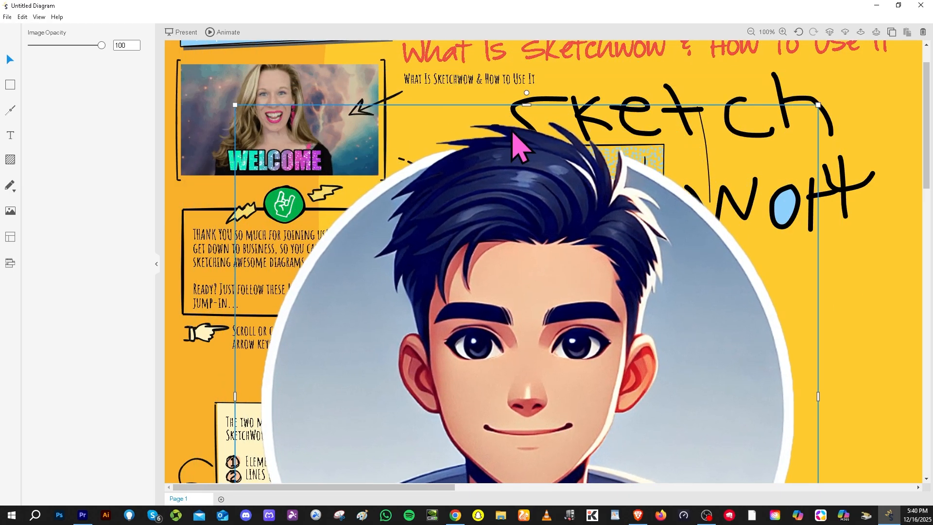
{"action": "mouse_move", "coordinate": [235, 105]}
{"action": "left_mouse_down"}
{"action": "mouse_move", "coordinate": [312, 192]}
{"action": "mouse_move", "coordinate": [649, 434]}
{"action": "mouse_move", "coordinate": [594, 295]}
{"action": "mouse_move", "coordinate": [566, 146]}
{"action": "mouse_move", "coordinate": [585, 156]}
{"action": "left_mouse_up"}
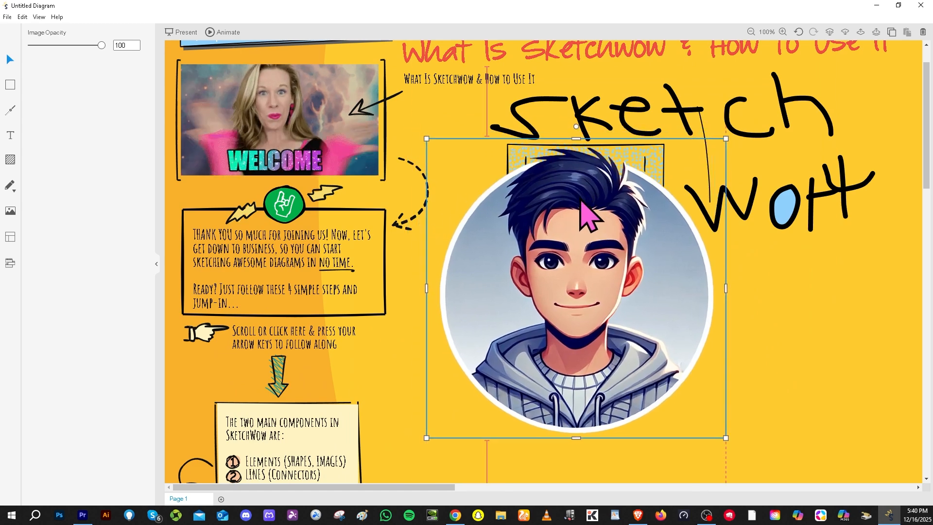
- Open the template gallery for adding a template as a new page
{"action": "left_click", "coordinate": [10, 237]}
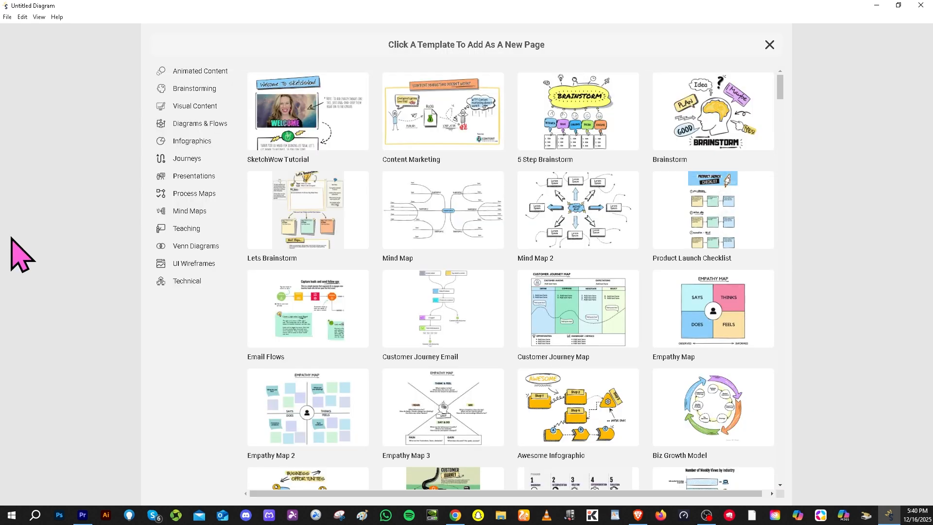